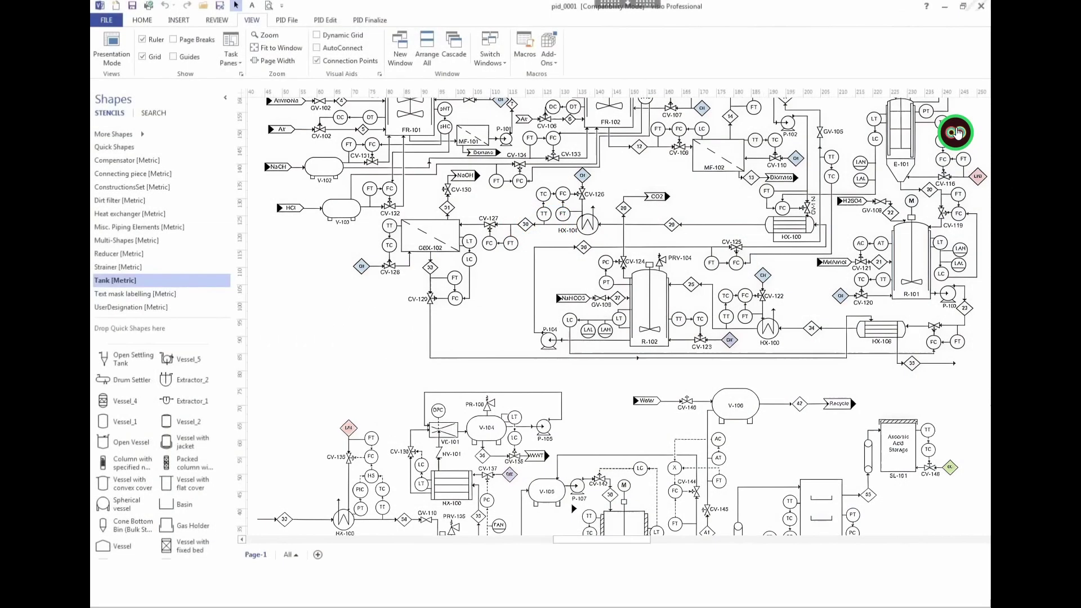
Launch the Pro-BOM add-in from its floating icon to show the welcome dialog.
click(957, 132)
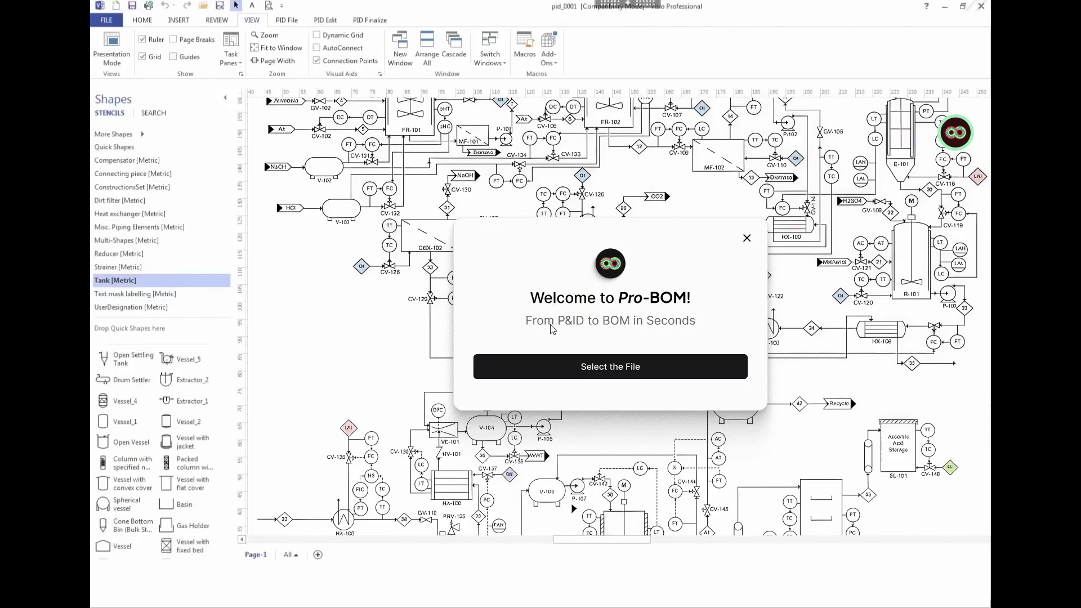
Choose Select the File and open the Windows file browser from the upload area.
click(637, 372)
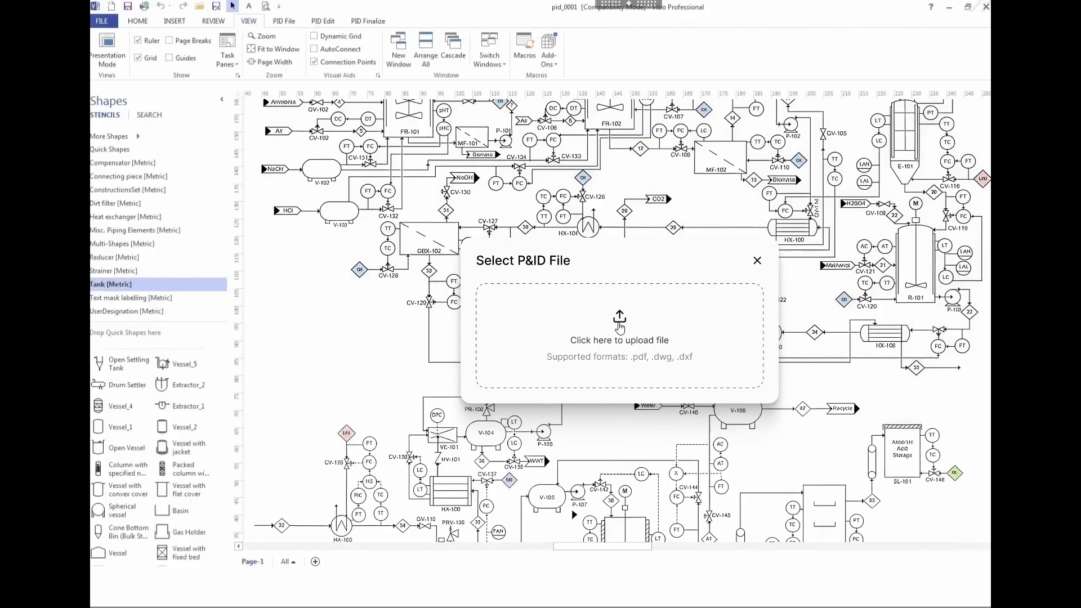
click(619, 326)
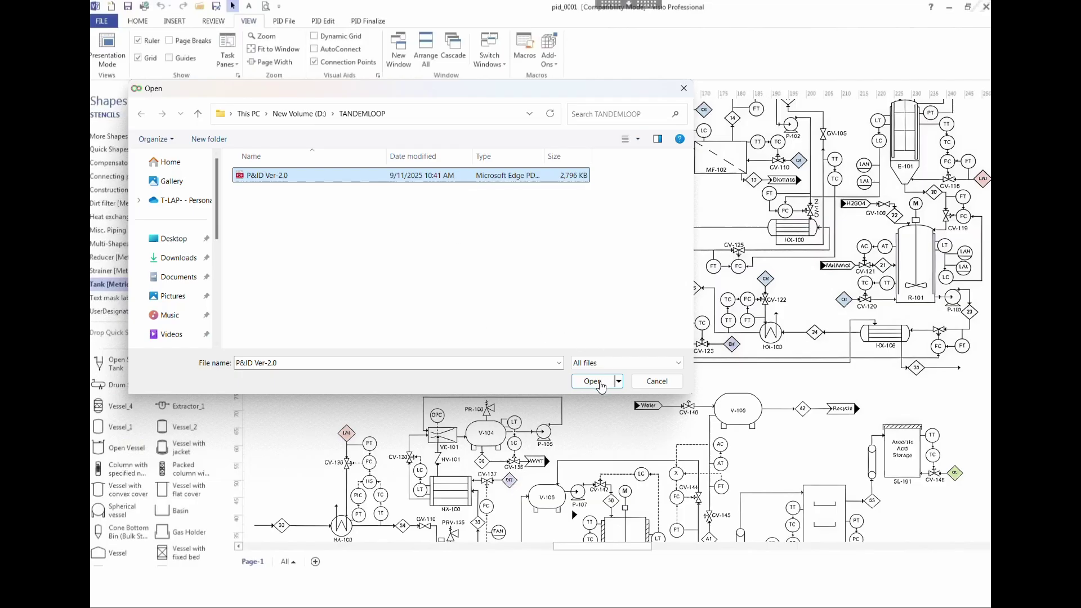
Open the P&ID Ver-2.0 file in Pro-BOM and advance to the Configuration form.
click(601, 386)
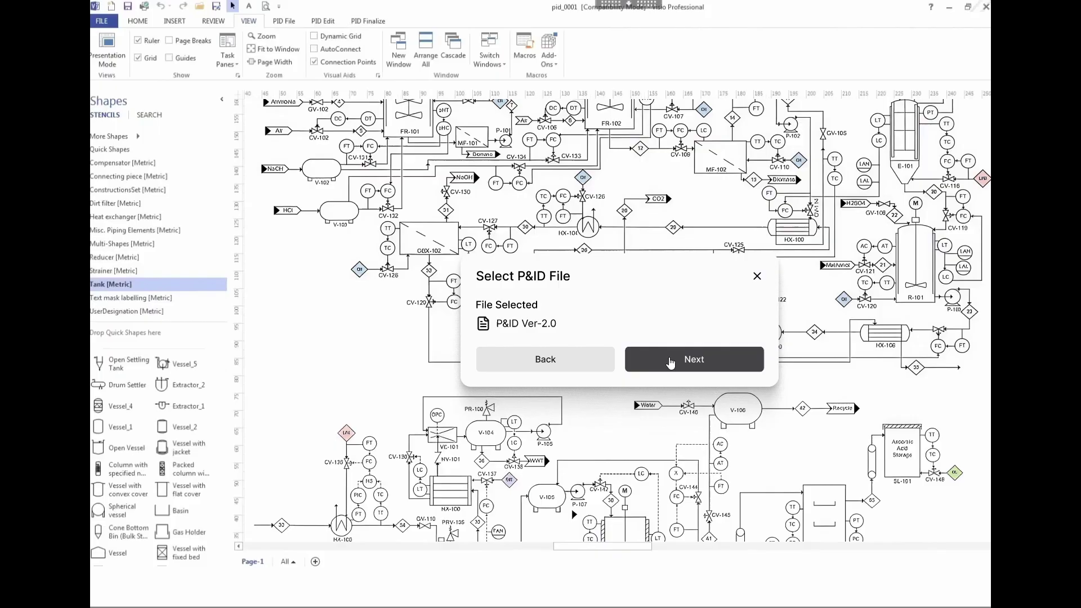
click(672, 363)
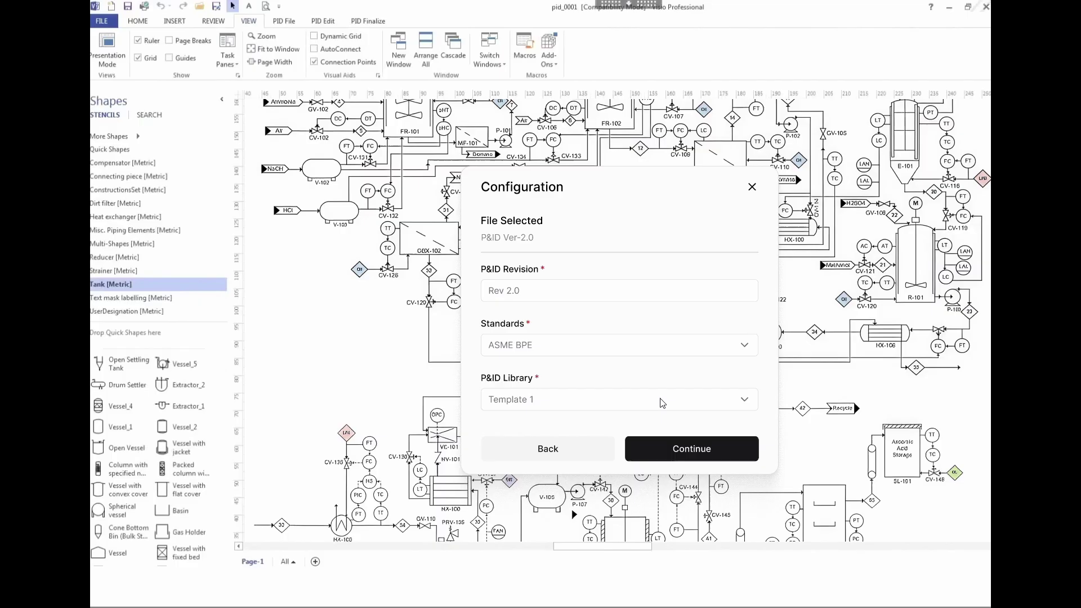
Continue with Rev 2.0, ASME BPE and Template 1 to scan the drawing.
click(661, 450)
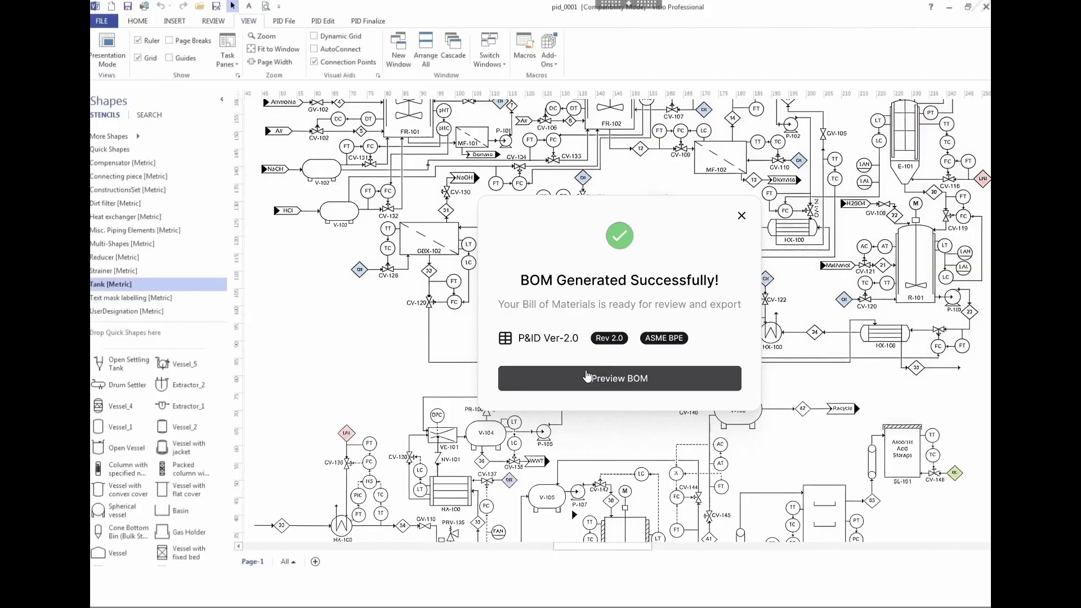
Preview the BOM TABLE REV 2.0 beside the drawing with components boxed in red.
click(617, 381)
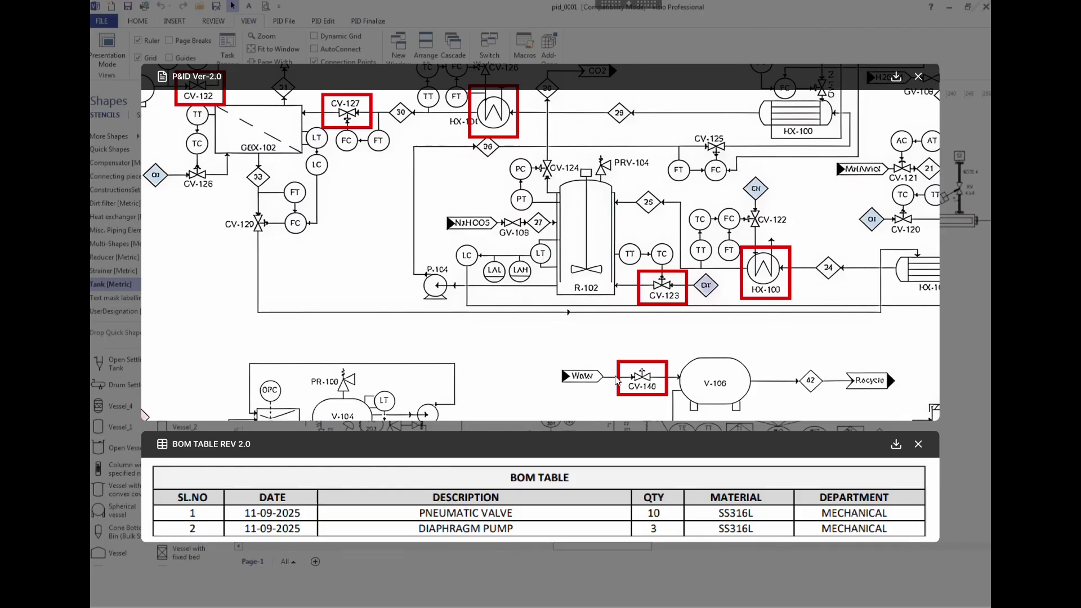